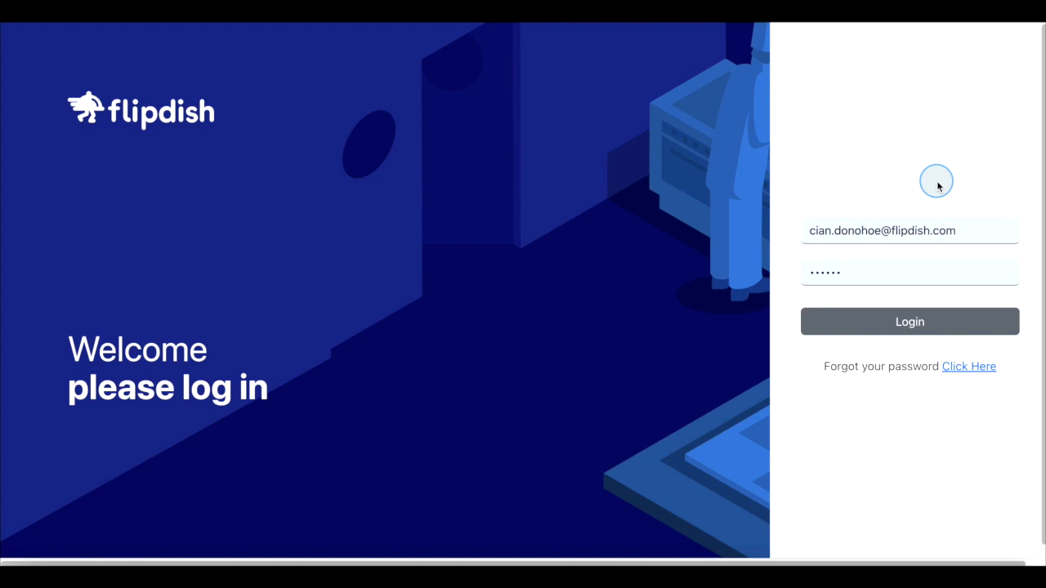
Log in to the portal with the prefilled credentials and select the Amangani organization.
left_click(911, 332)
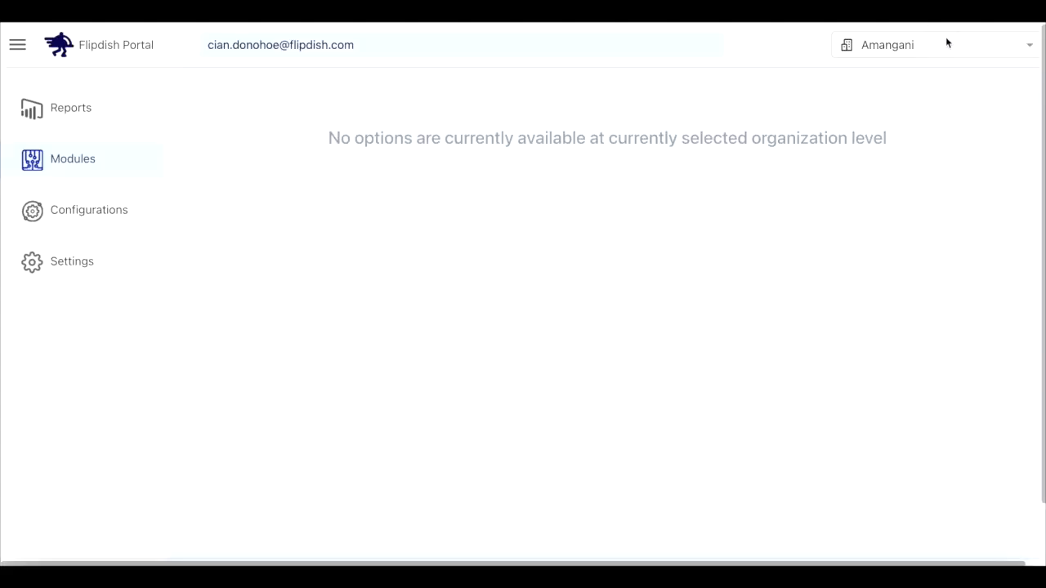
left_click(939, 46)
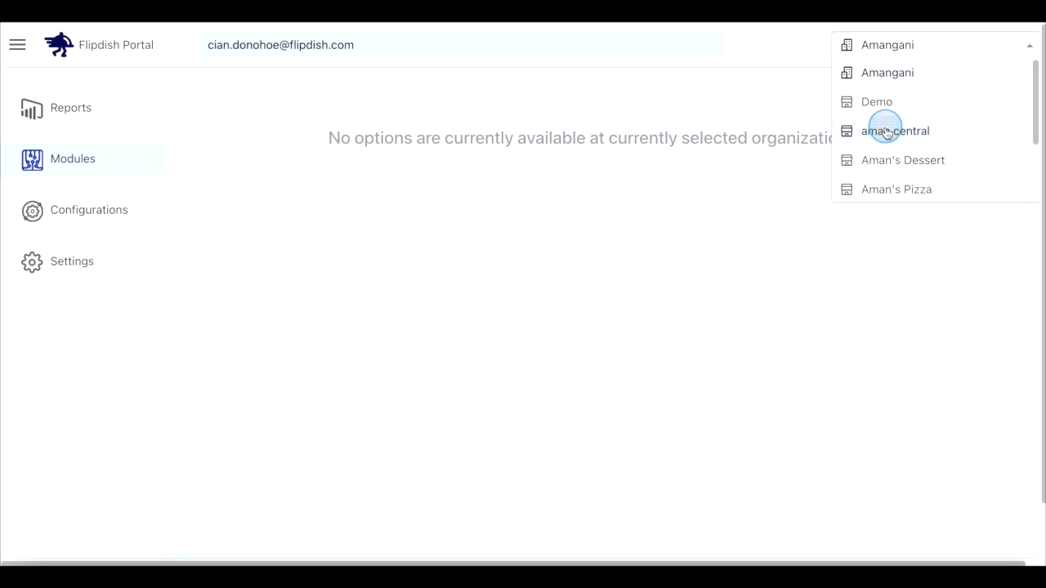
left_click(894, 78)
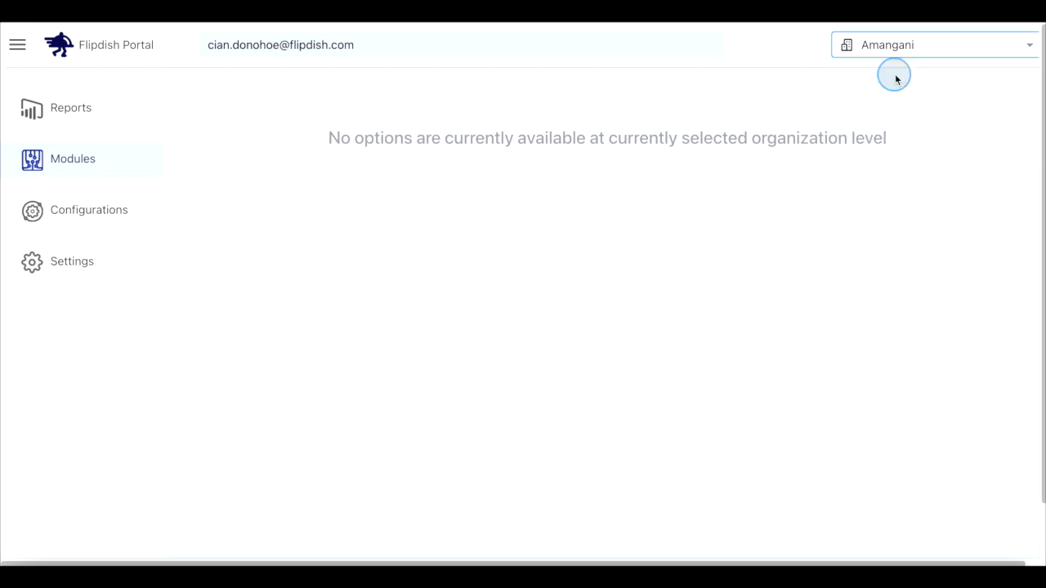
Open the 6oz Burger record from the stock items of the Inventory module.
left_click(95, 123)
left_click(91, 154)
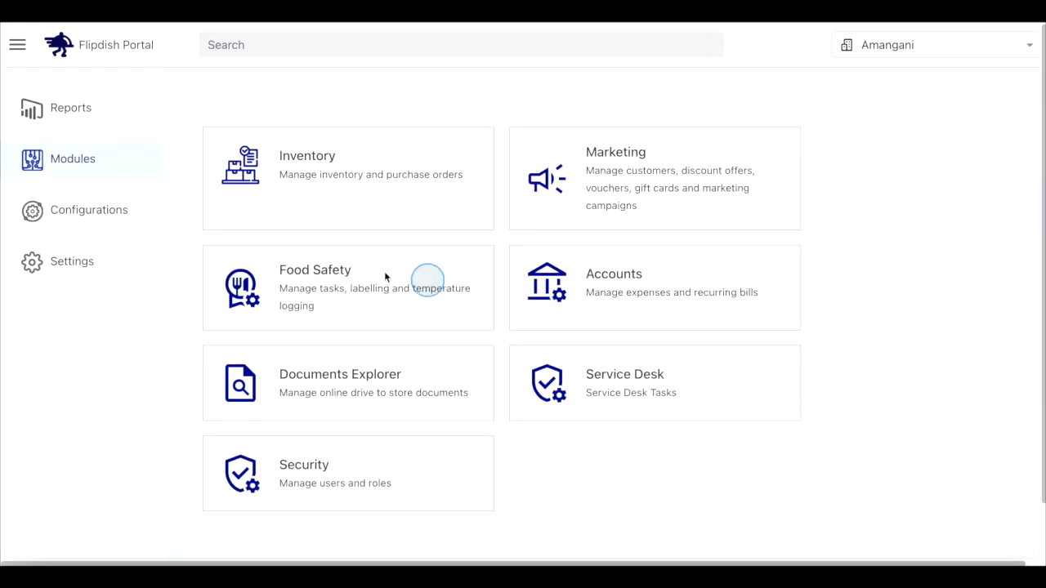
left_click(374, 175)
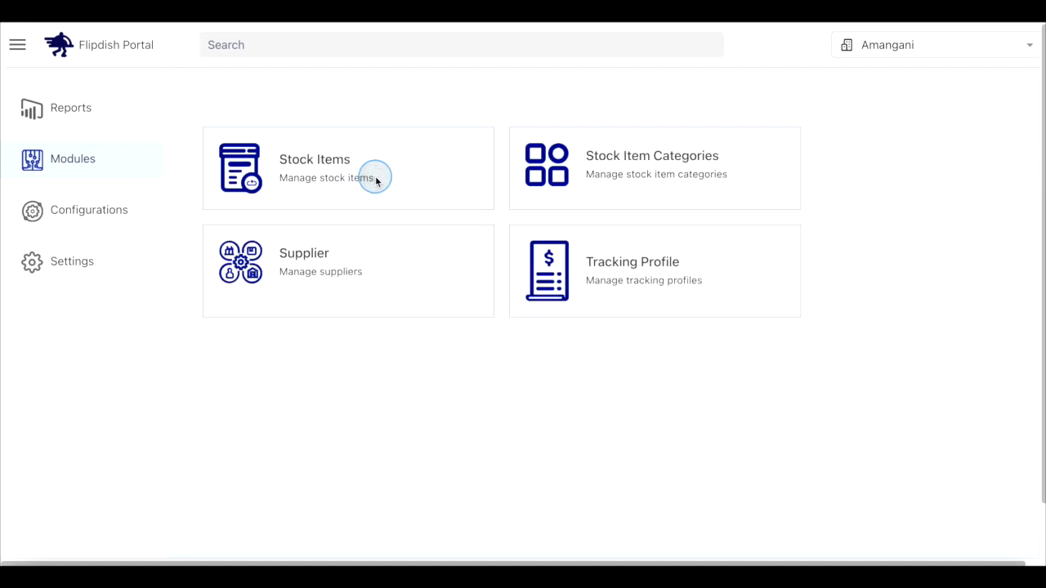
left_click(384, 184)
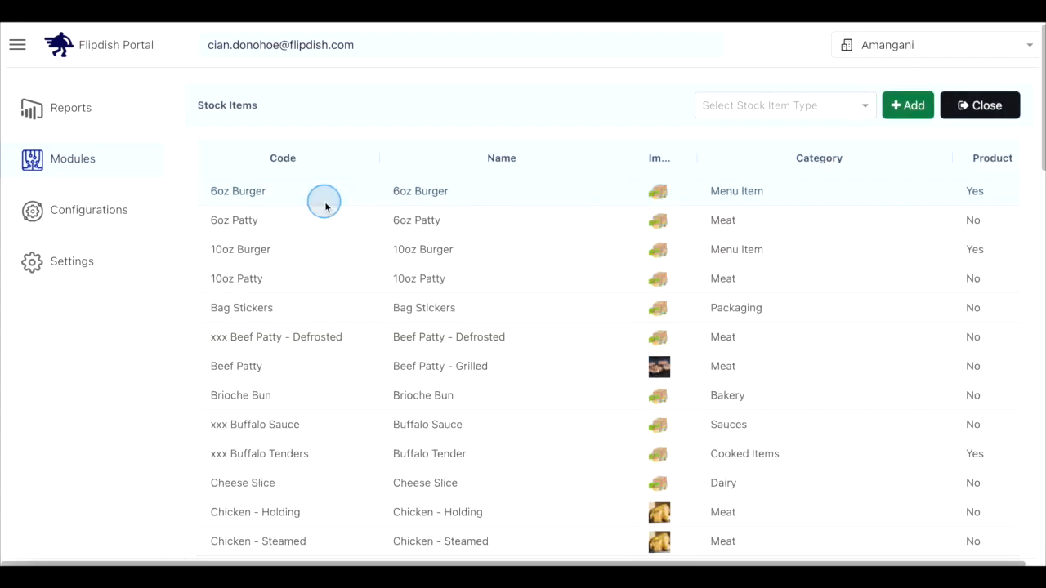
left_click(326, 201)
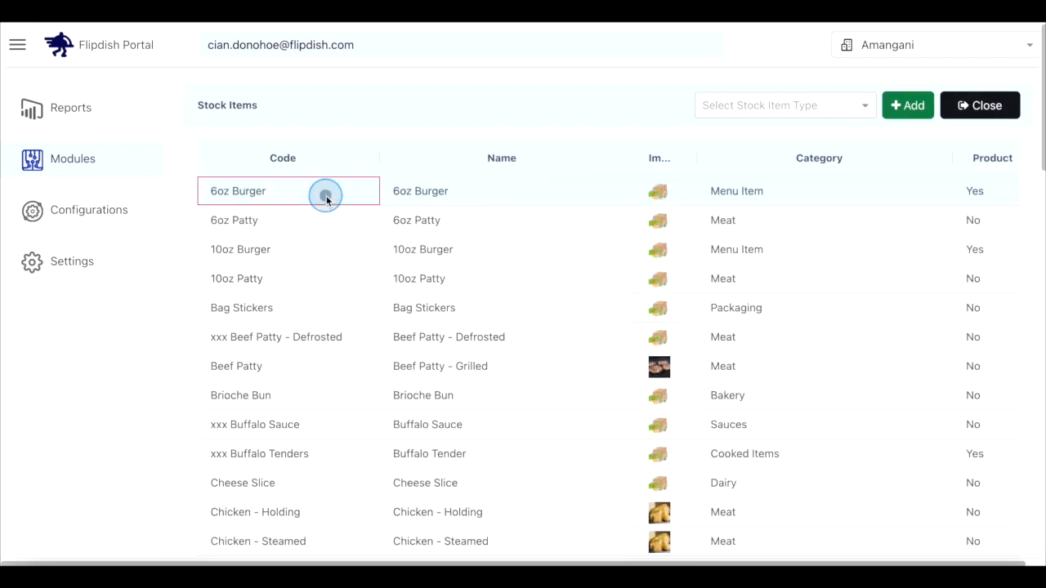
left_click(326, 201)
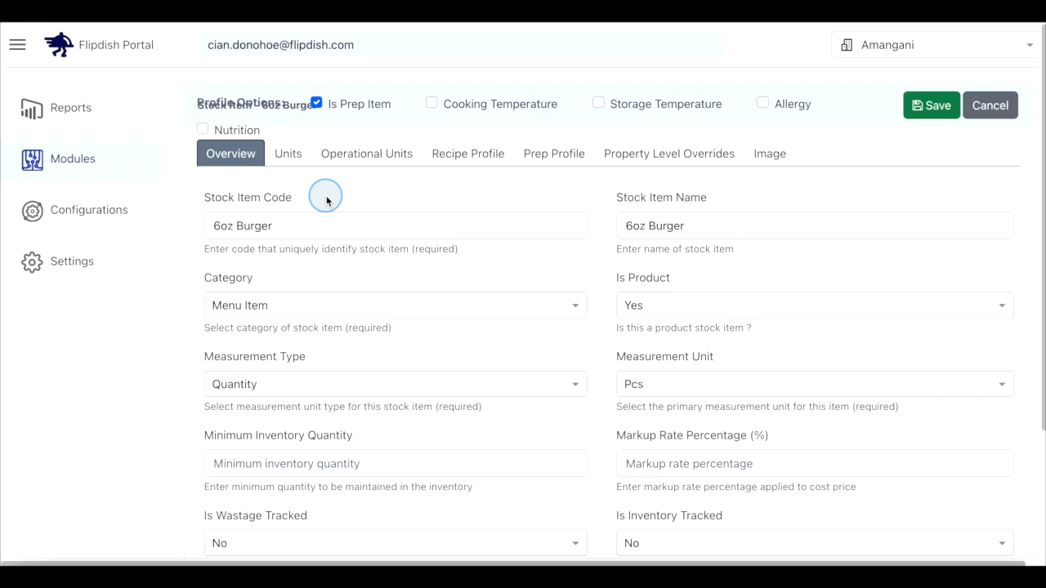
Enable the Cooking Temperature, Storage Temperature, Allergy and Nutrition profile options for the 6oz Burger.
scroll(326, 201, "down", 2)
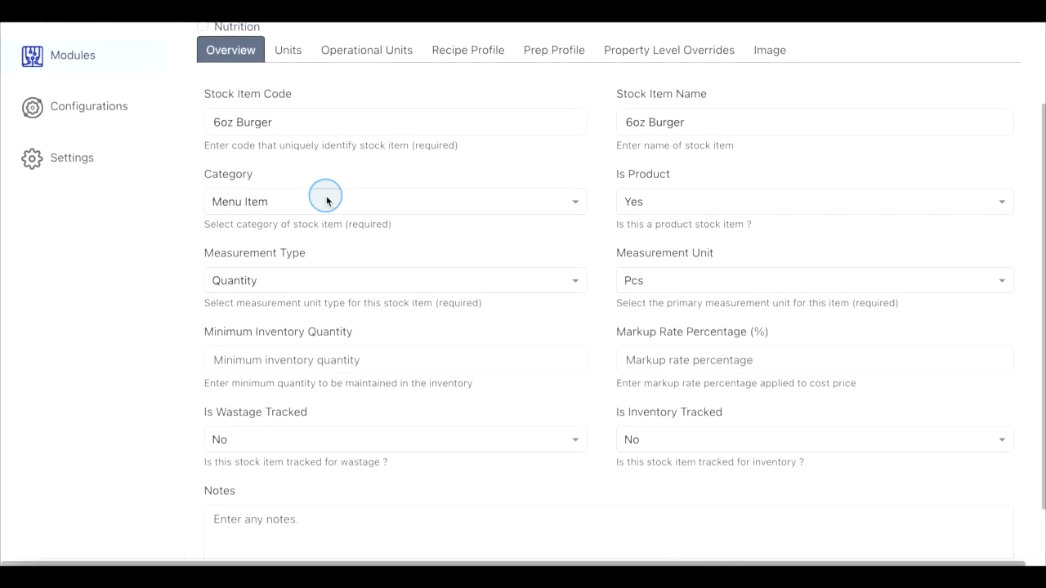
scroll(326, 201, "up", 1)
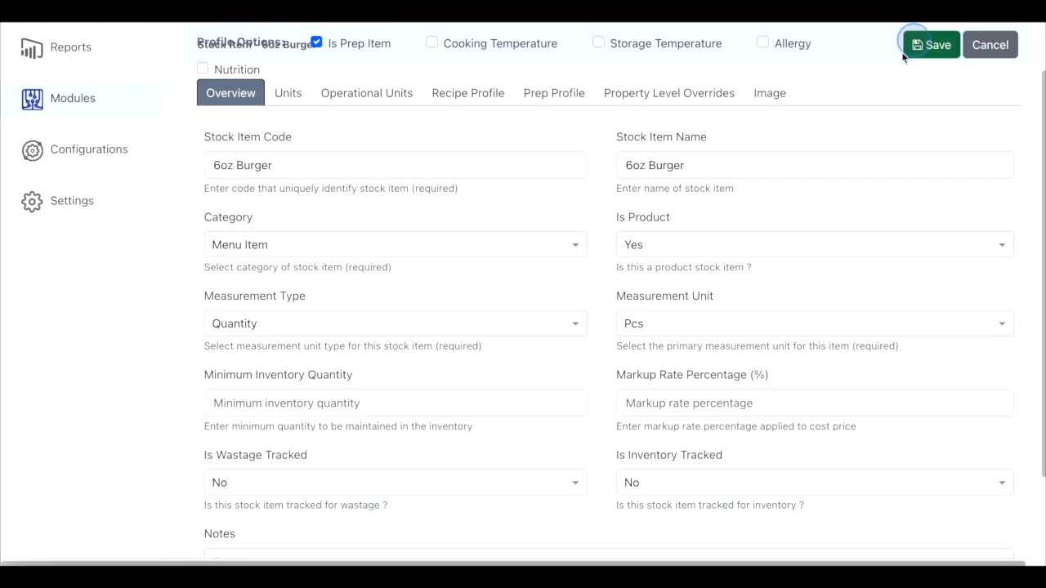
scroll(861, 152, "down", 1)
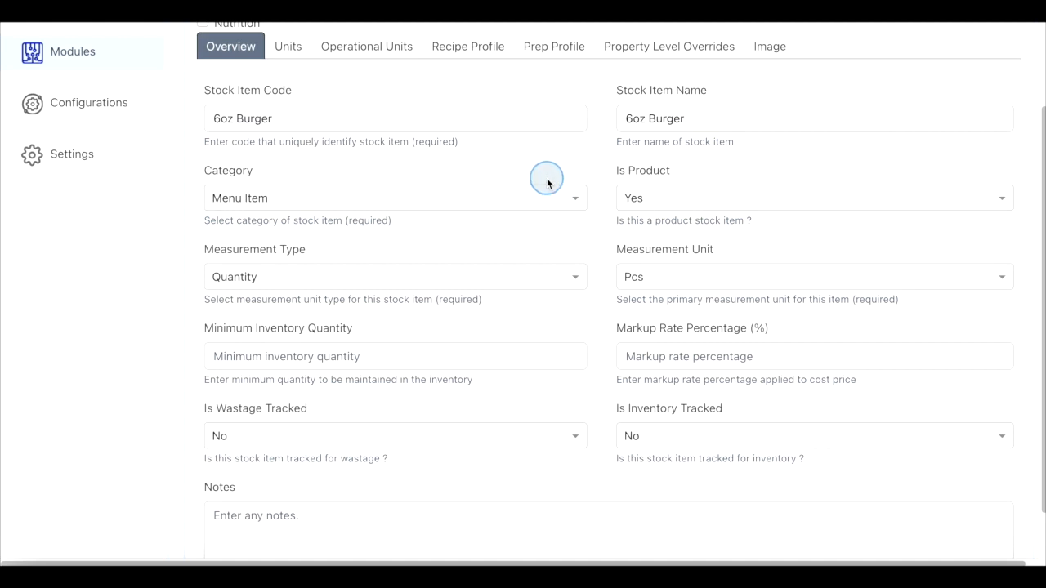
scroll(548, 183, "up", 1)
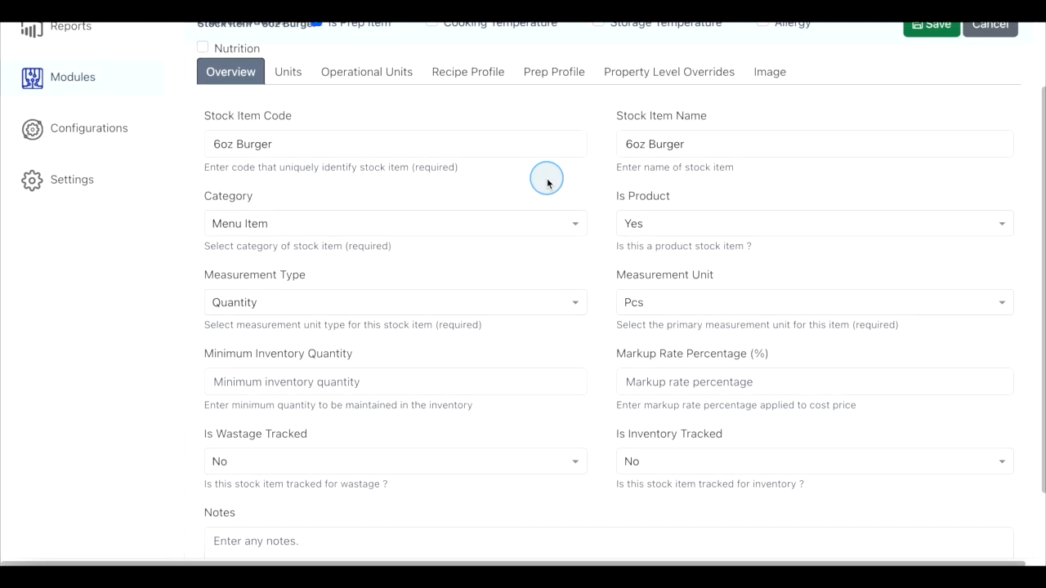
scroll(548, 183, "up", 2)
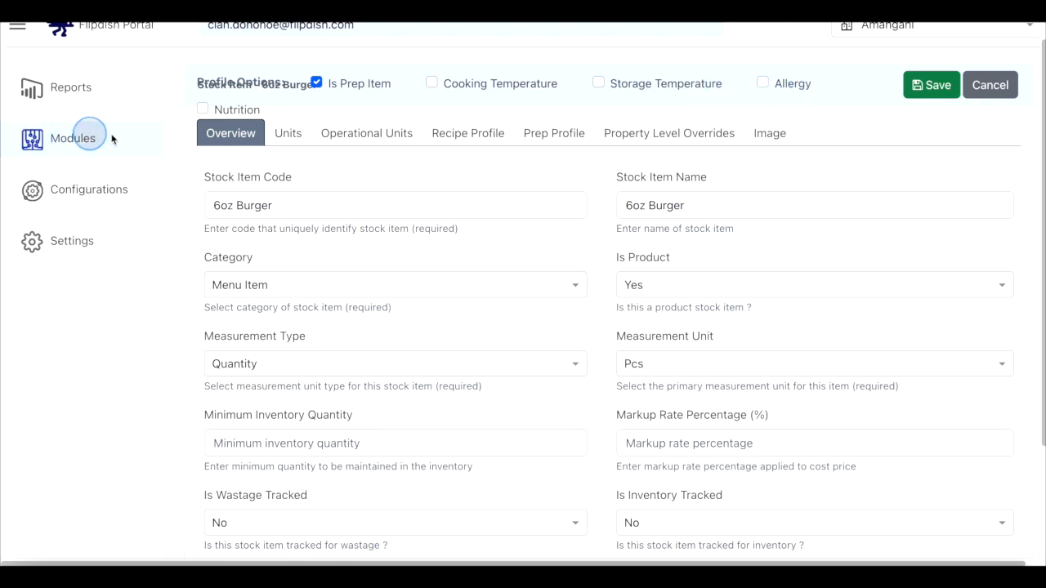
left_click(432, 84)
left_click(598, 83)
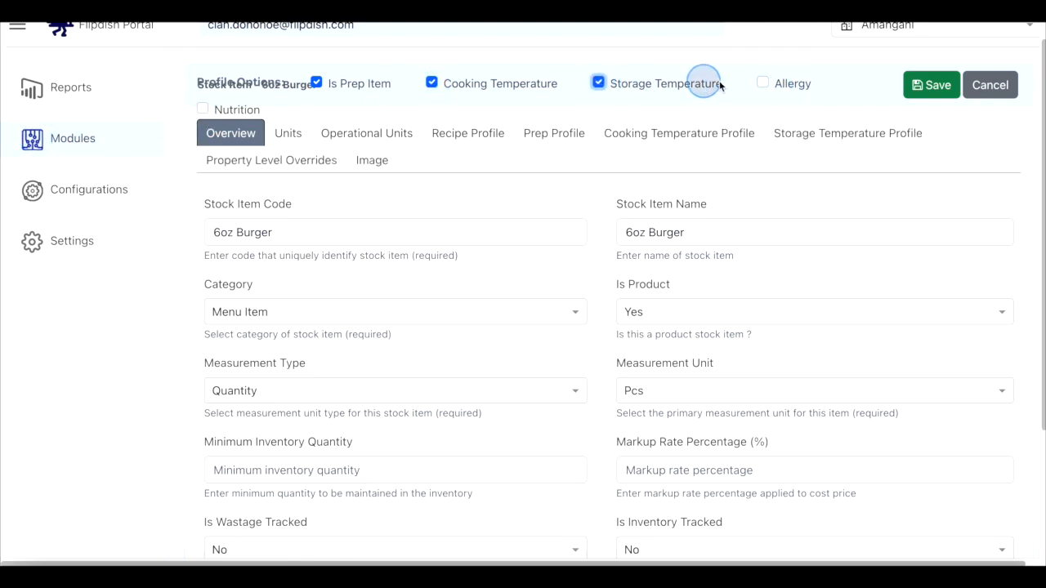
left_click(763, 83)
left_click(203, 108)
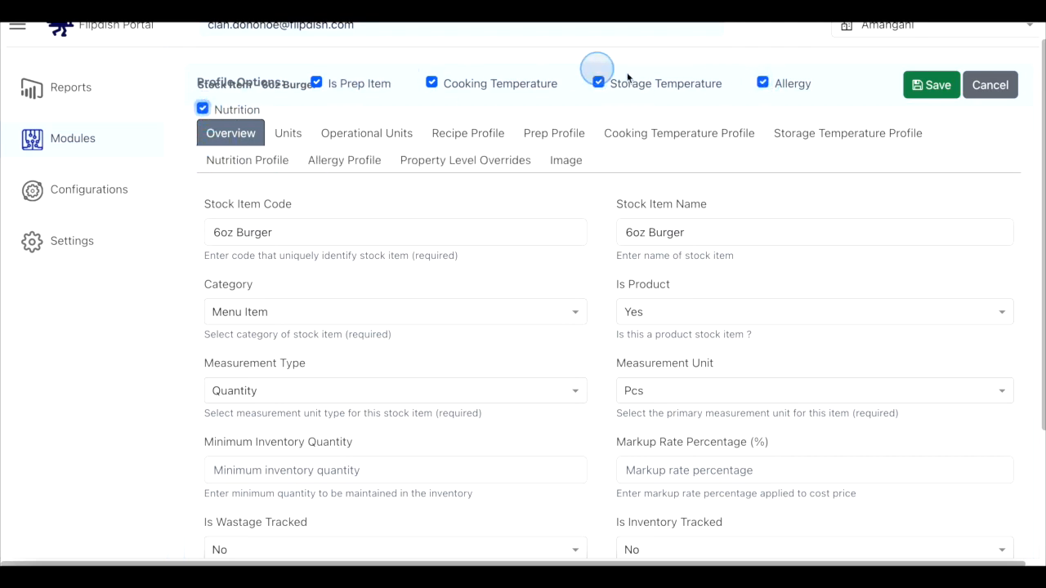
Examine the burger's stock units and the blank form for adding one, closing the form without saving.
scroll(563, 176, "down", 2)
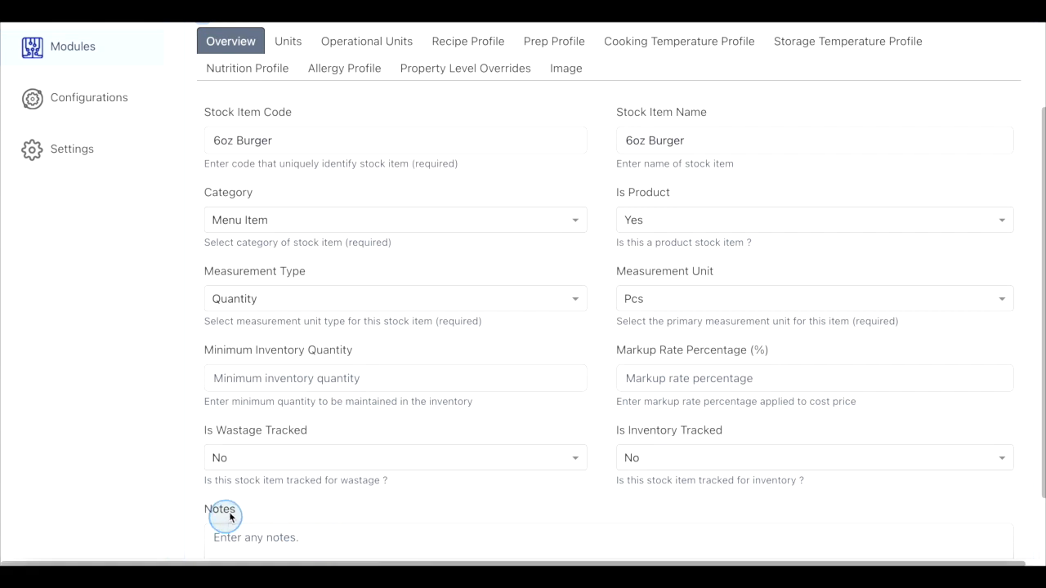
left_click(289, 42)
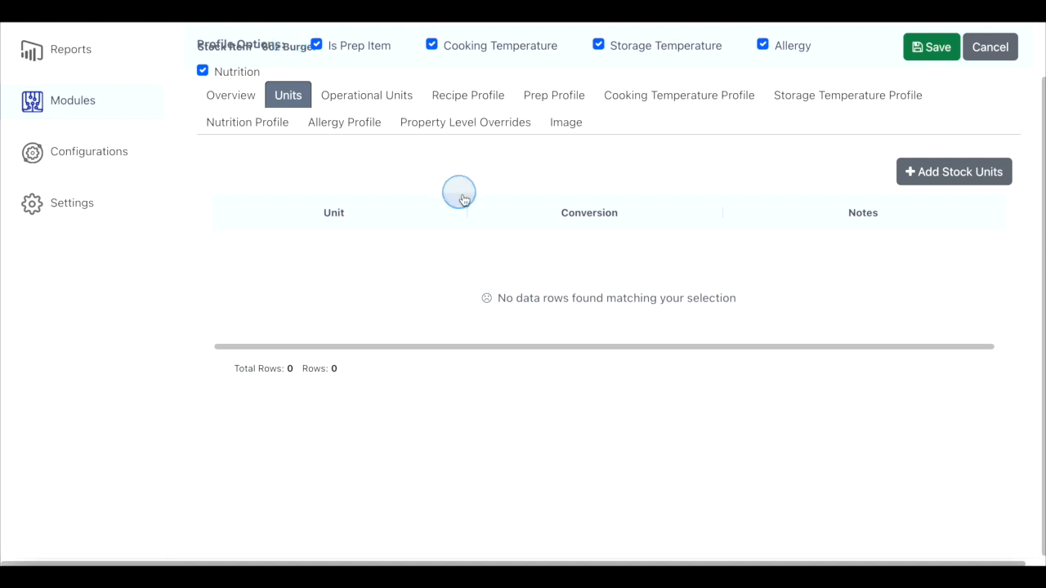
left_click(927, 174)
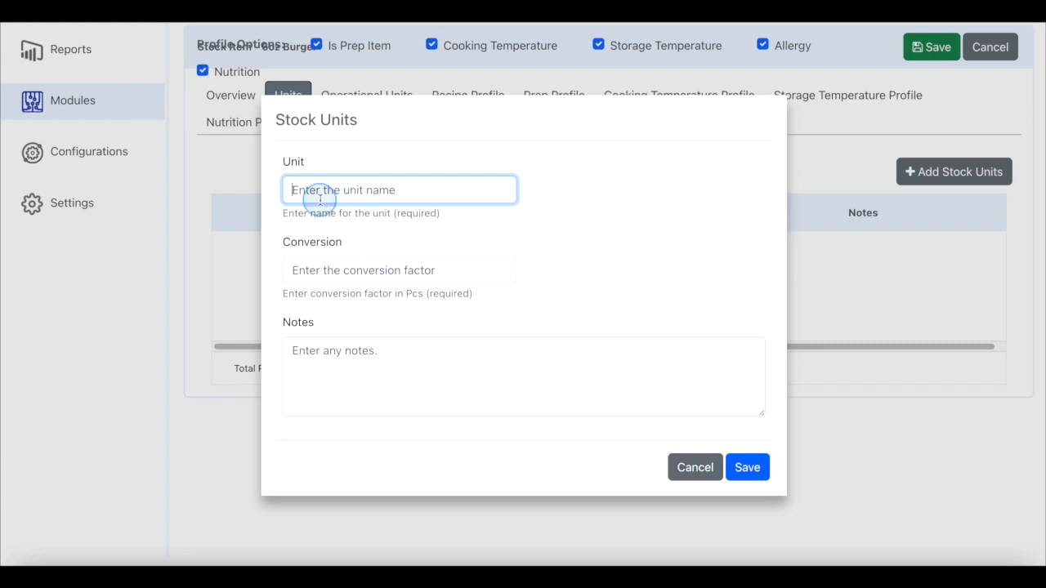
left_click(679, 467)
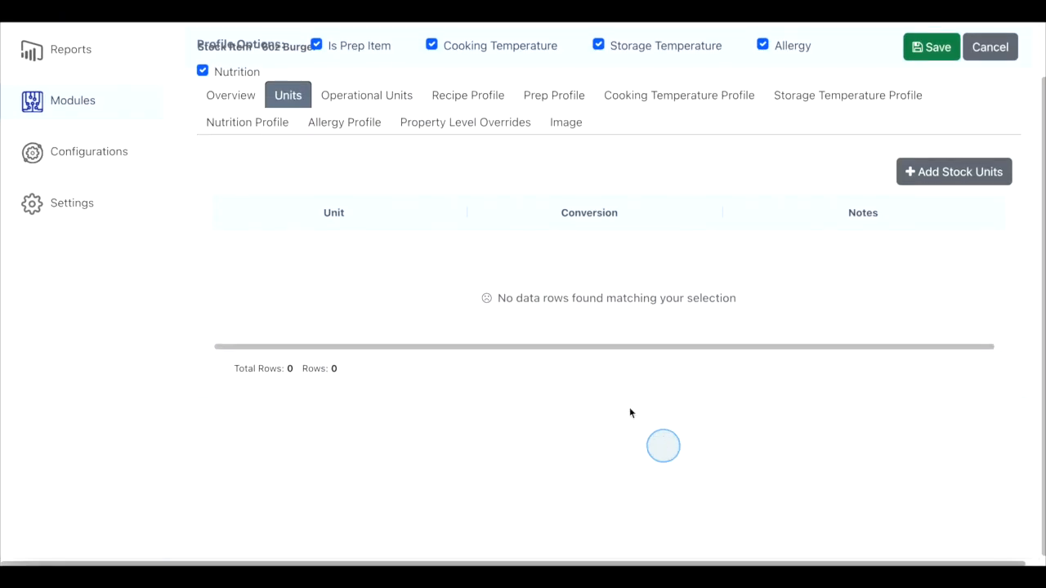
Draft an operational unit with operation type Reporting and unit type Pcs, and discard it.
left_click(360, 103)
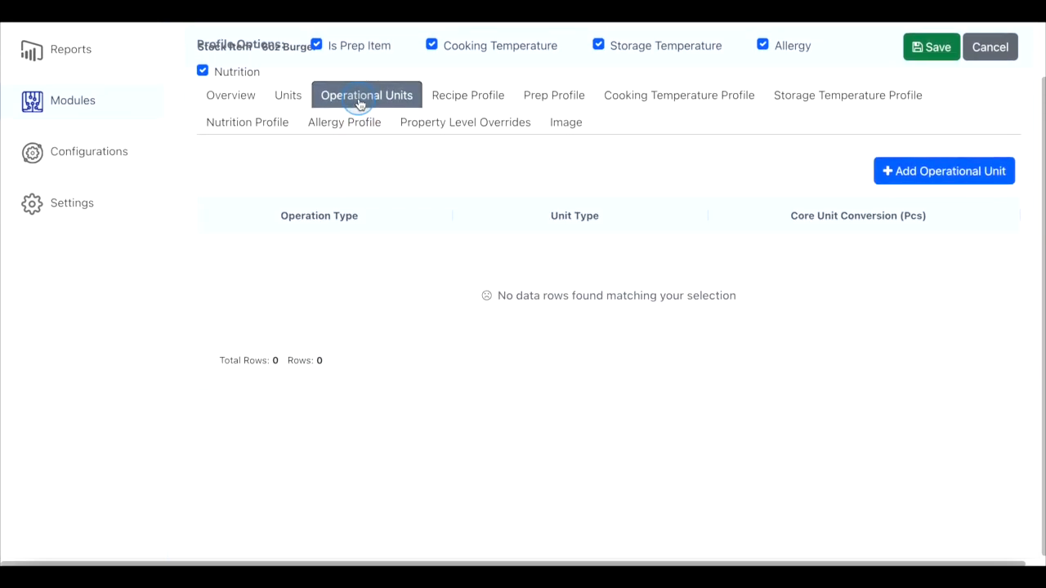
left_click(946, 180)
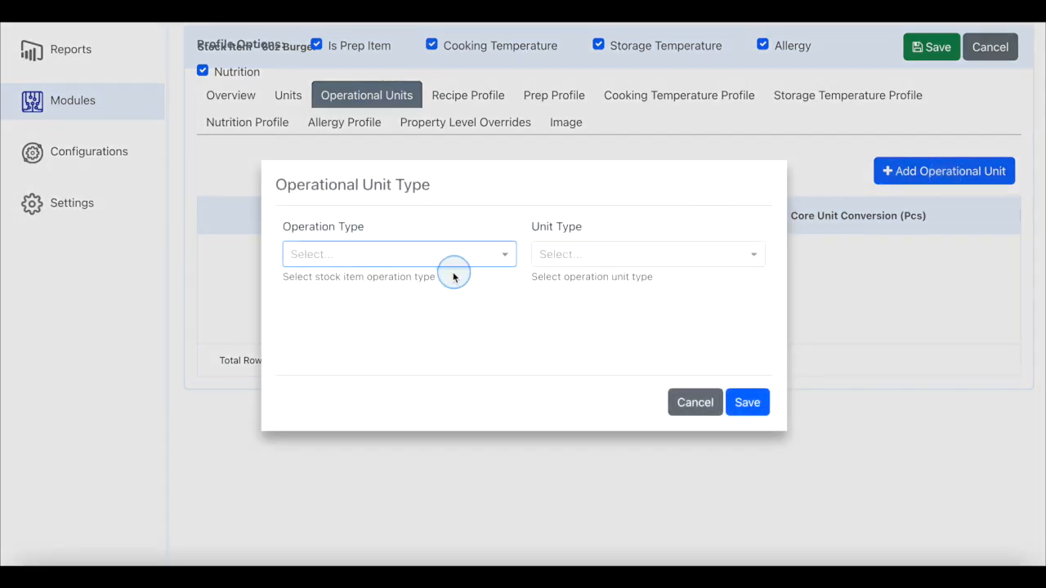
left_click(426, 258)
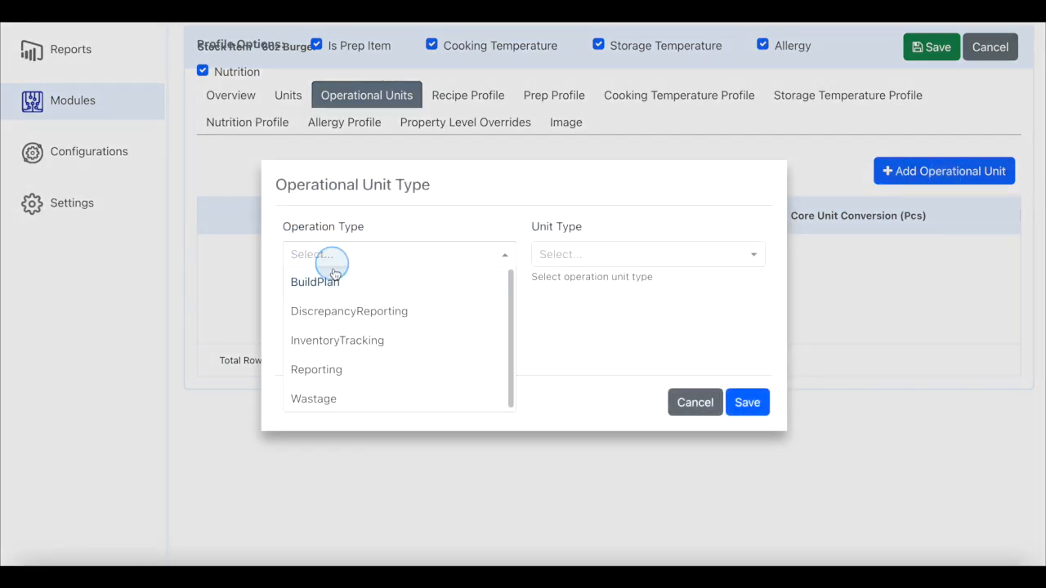
left_click(337, 381)
left_click(600, 247)
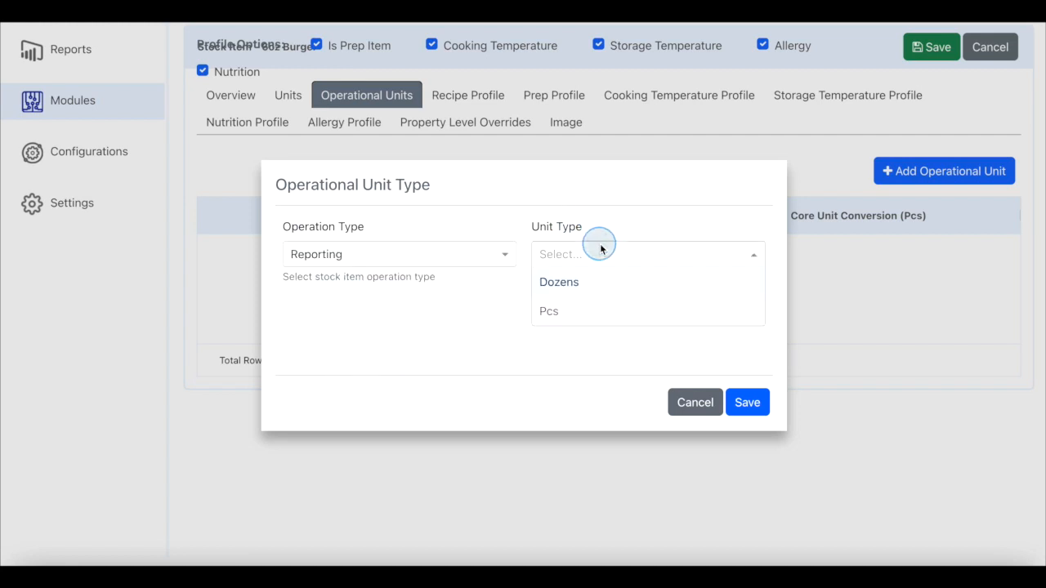
left_click(564, 309)
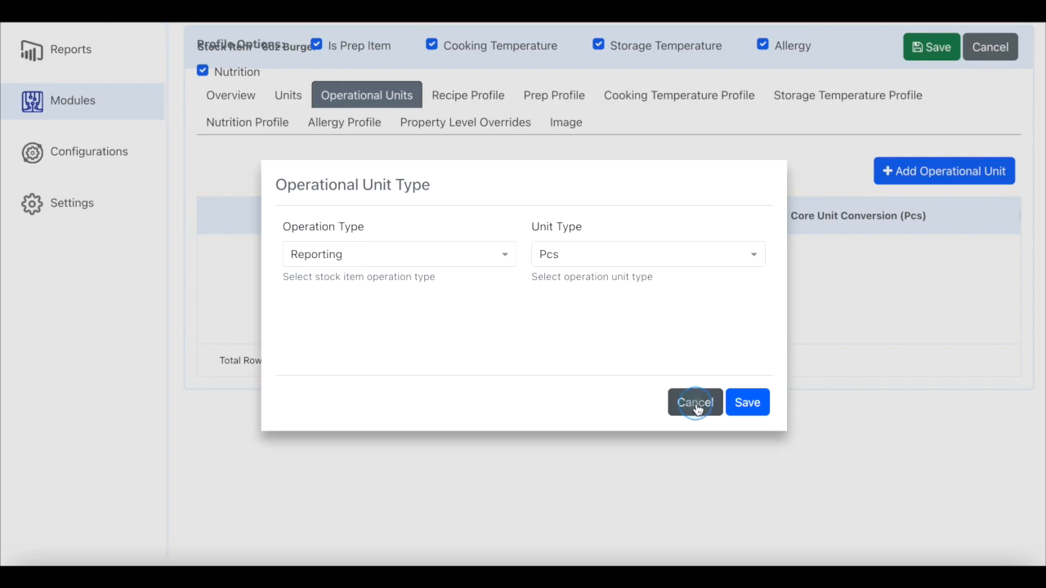
left_click(696, 404)
Examine the burger's recipe profile, including its base quantity, build plan setting, ingredients and costs.
left_click(462, 95)
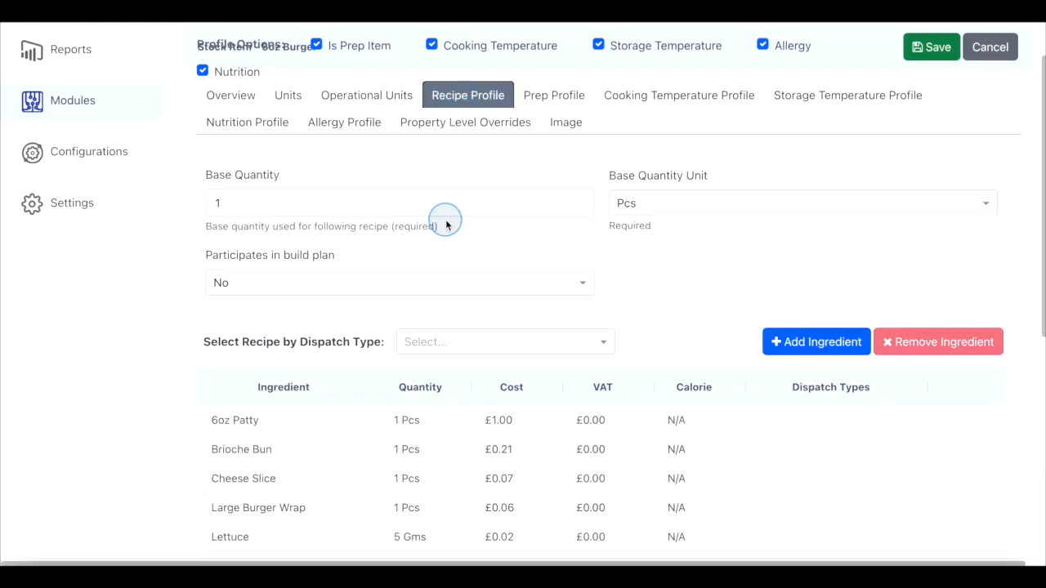
scroll(446, 226, "down", 1)
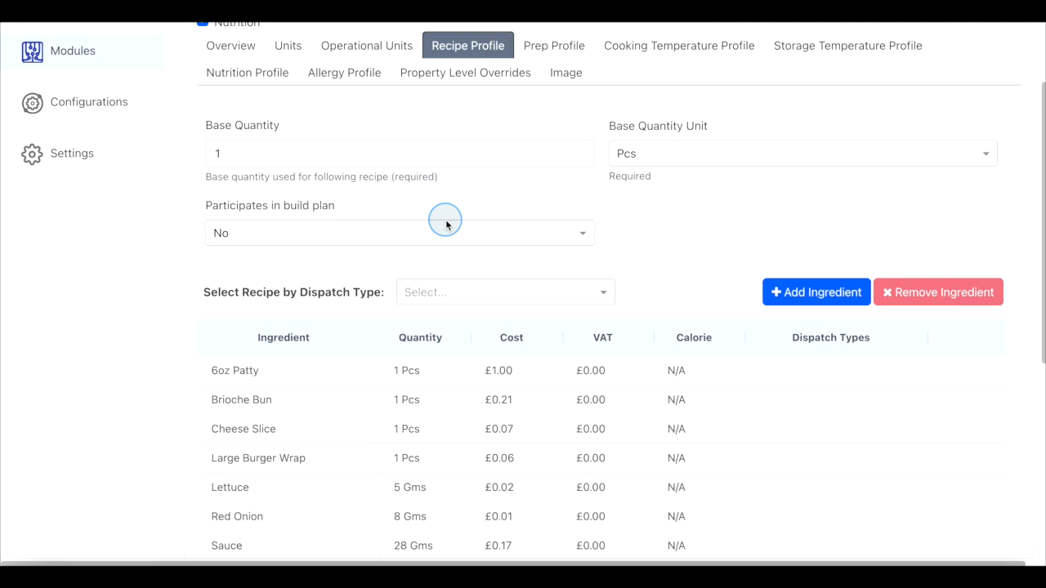
scroll(446, 225, "down", 1)
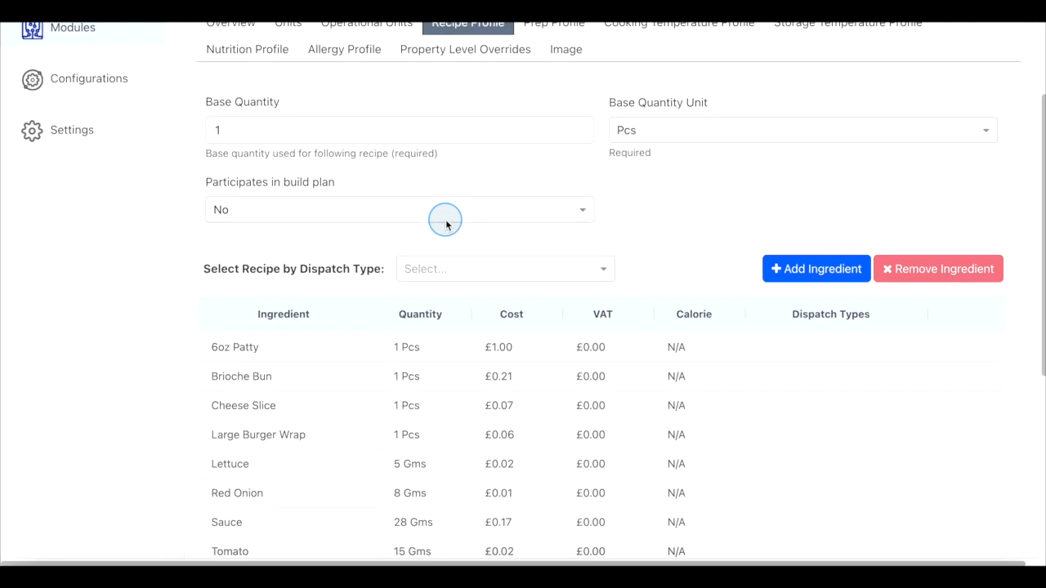
scroll(447, 225, "down", 1)
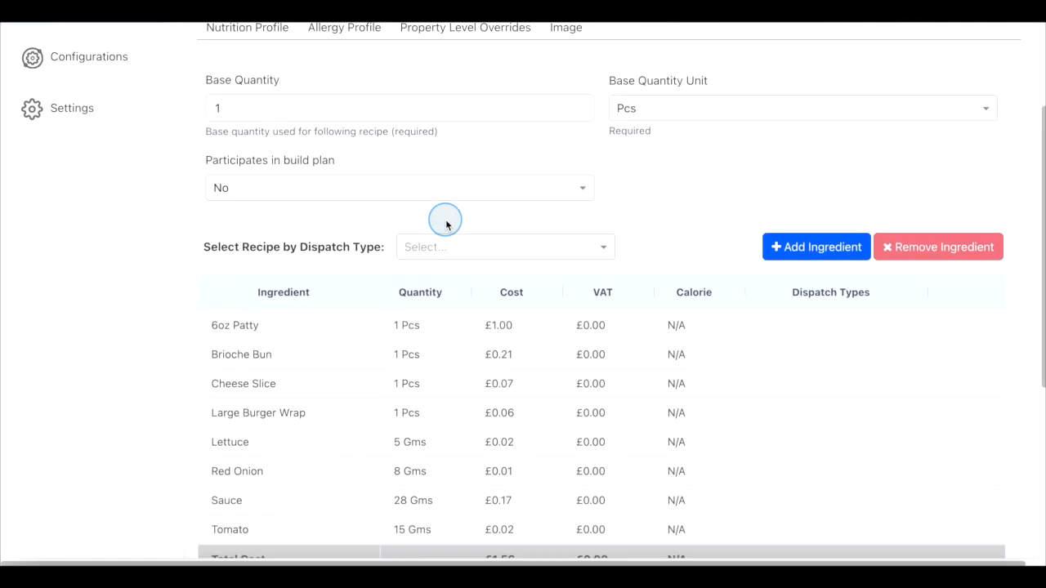
scroll(447, 225, "down", 1)
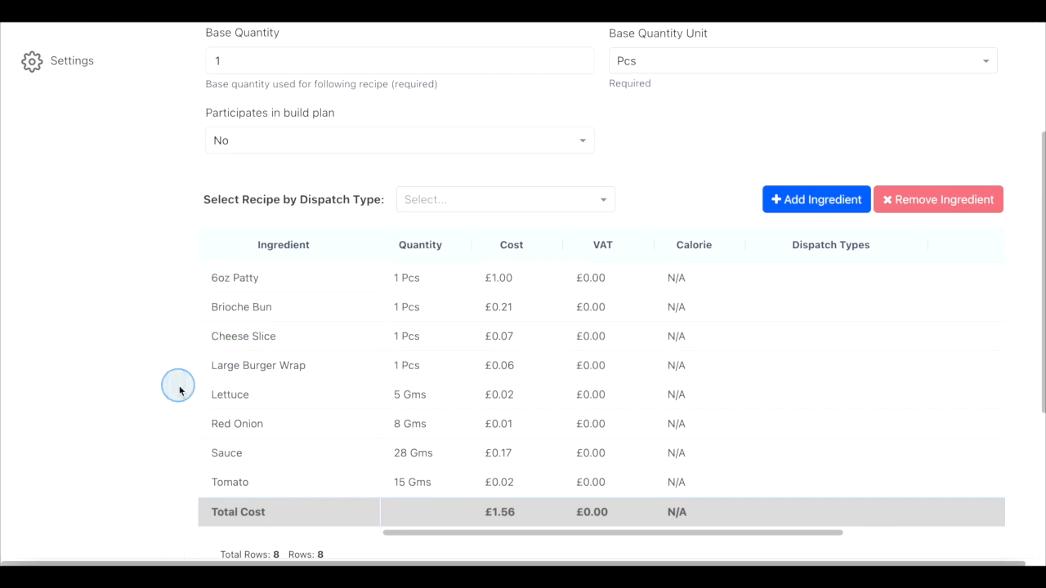
scroll(178, 389, "down", 1)
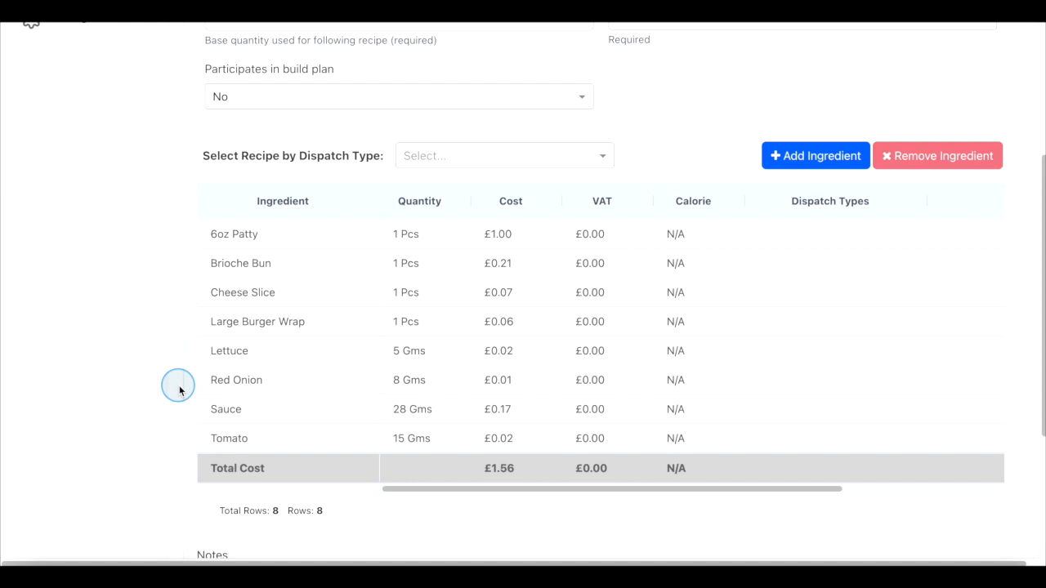
scroll(180, 390, "up", 4)
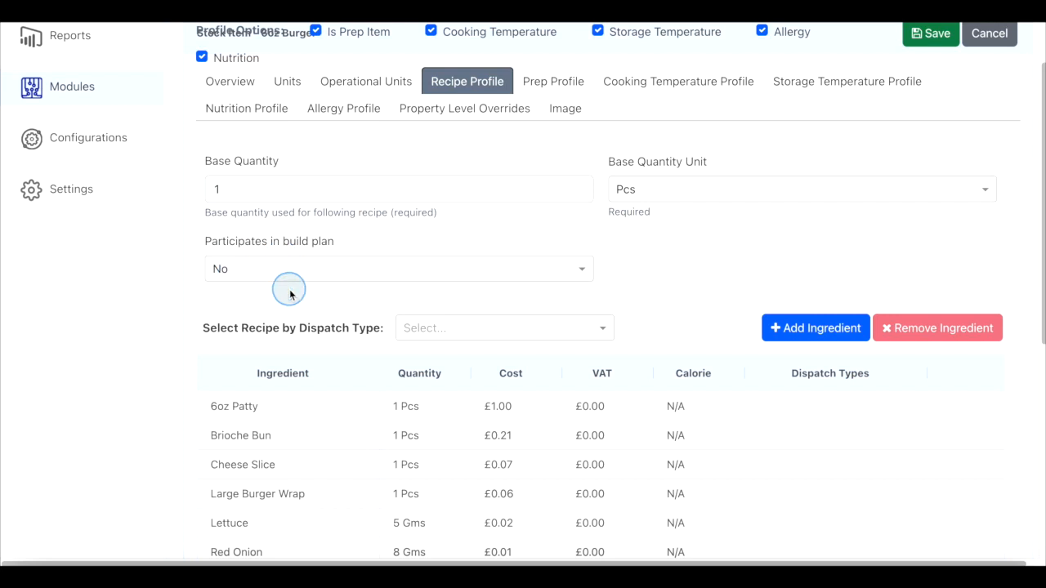
scroll(291, 278, "down", 1)
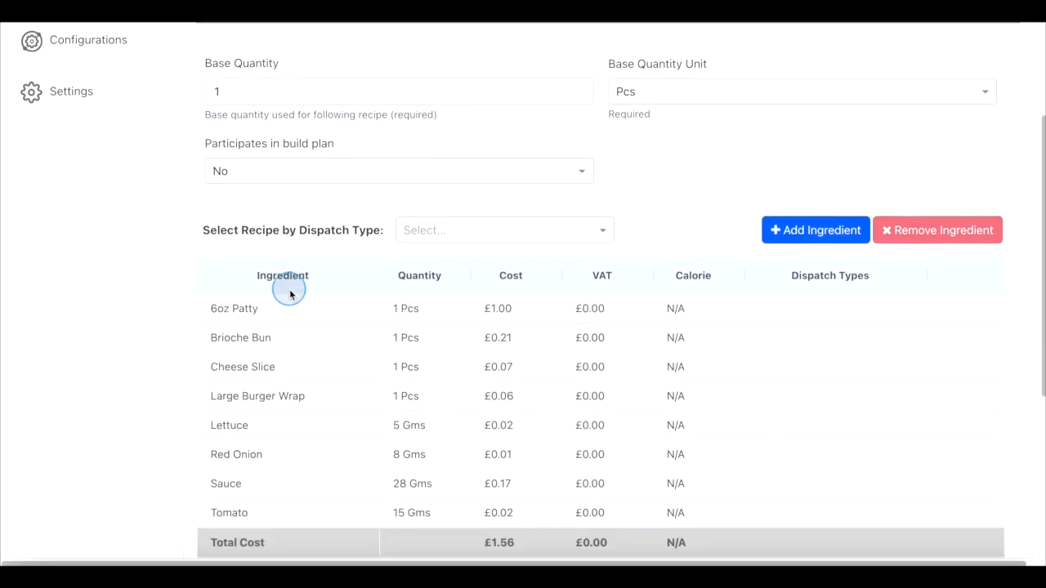
Check which dispatch types the recipe can be selected by, and review the recipe's total cost.
left_click(444, 223)
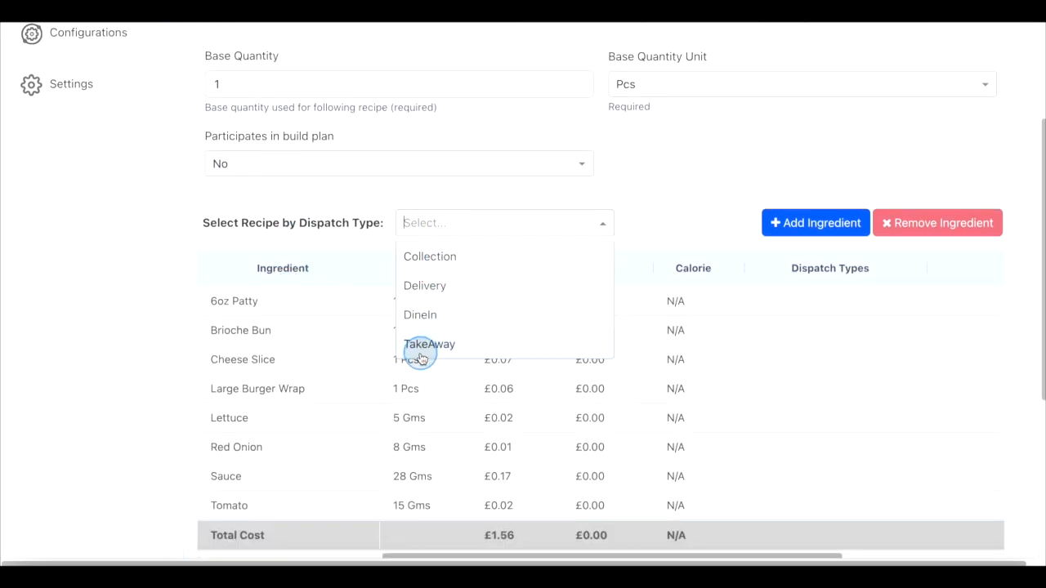
left_click(376, 227)
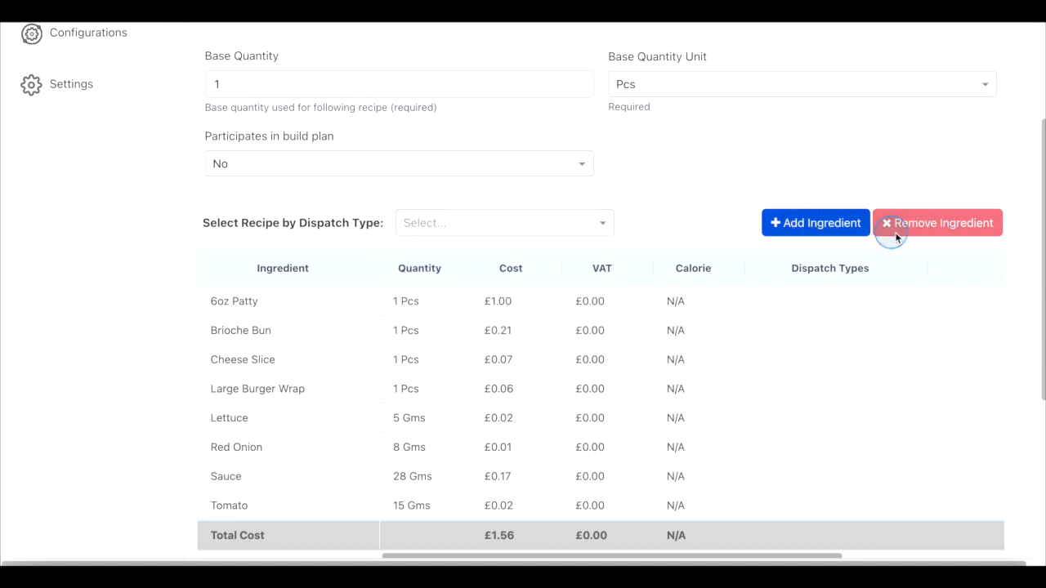
scroll(646, 393, "down", 1)
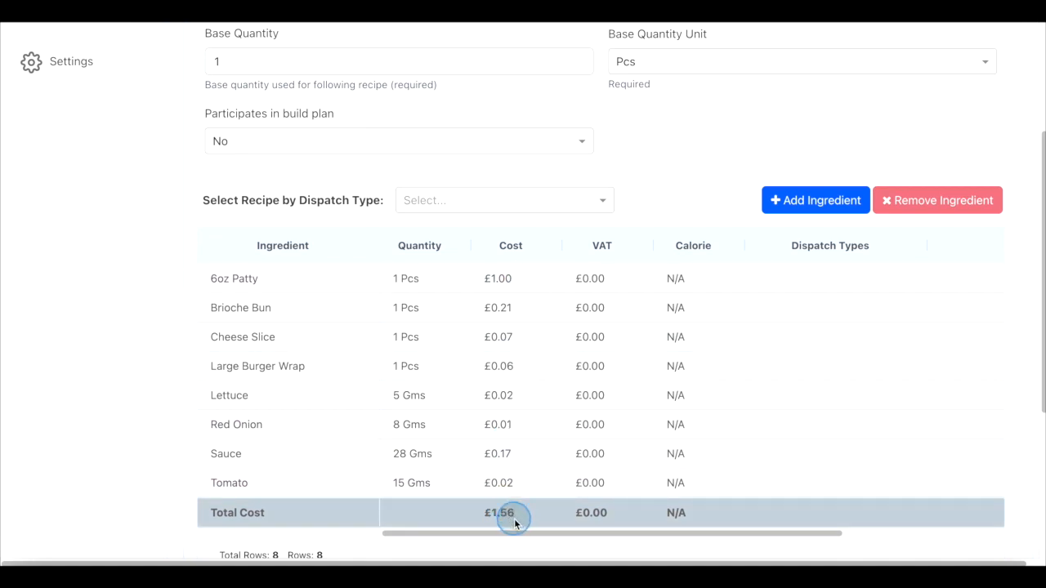
Examine the burger's prep profile fields for prep time, expiry time and minimum expiry labels per day.
scroll(515, 523, "up", 4)
left_click(536, 121)
scroll(519, 210, "down", 1)
scroll(519, 210, "down", 1)
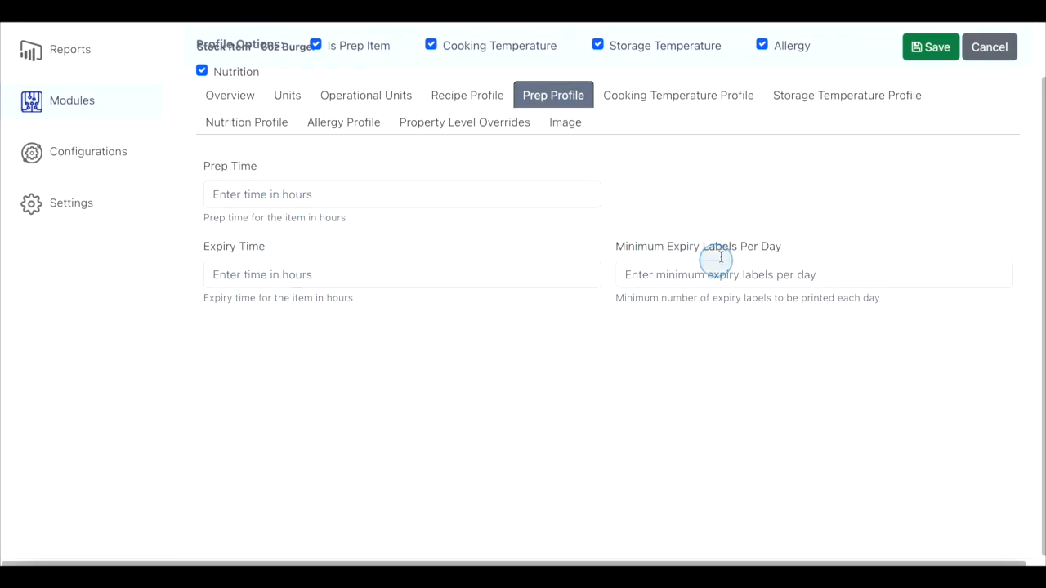
Examine and compare the burger's cooking and storage temperature profiles, including temperature limits, log requirements and hazard types.
left_click(653, 101)
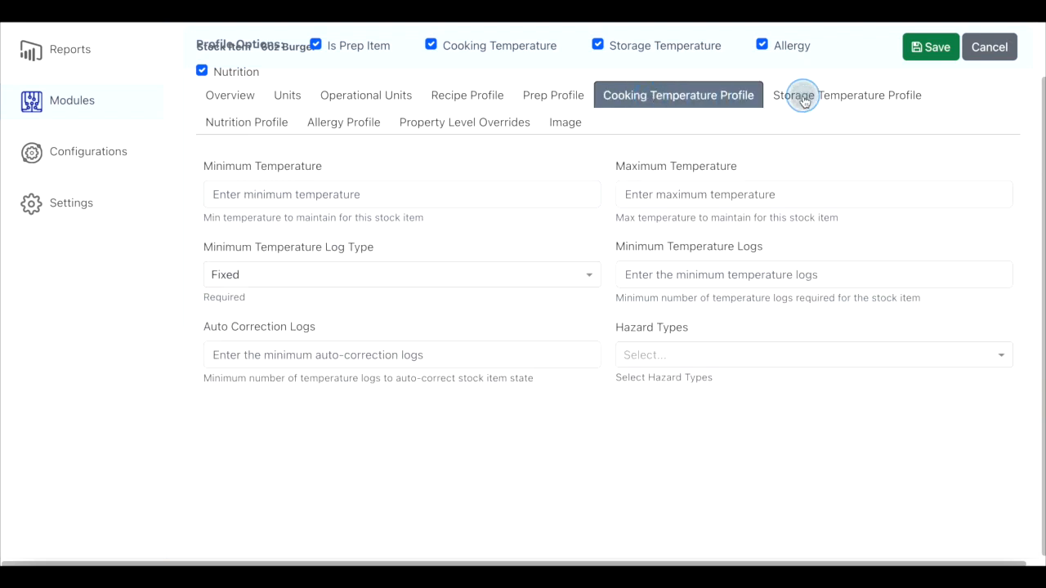
left_click(803, 100)
left_click(665, 97)
left_click(812, 97)
left_click(728, 95)
Review the burger's nutrition profile with its total calories, and the allergen fields in its allergy profile.
left_click(250, 123)
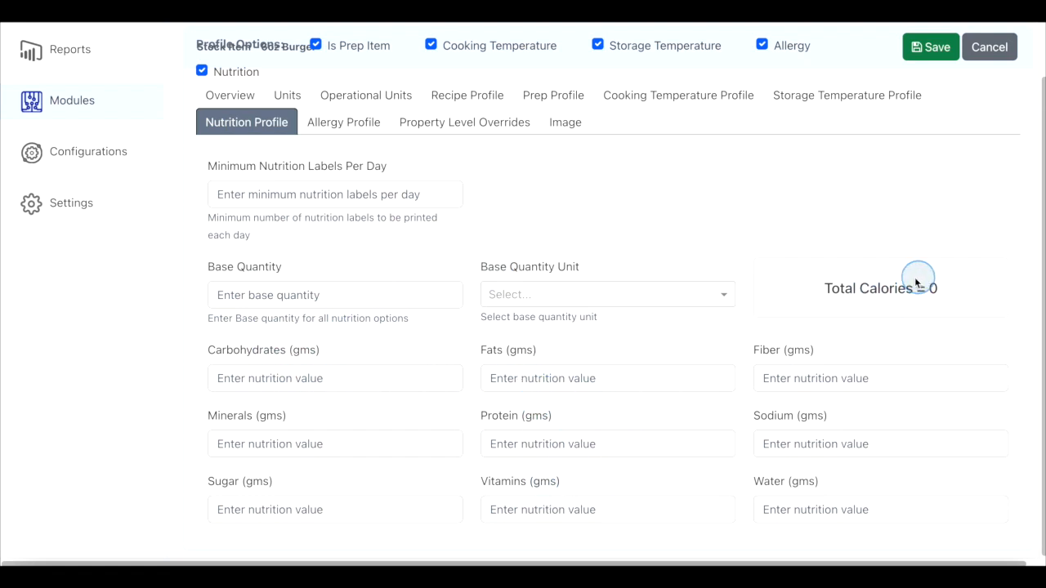
left_click_drag(938, 286, 819, 288)
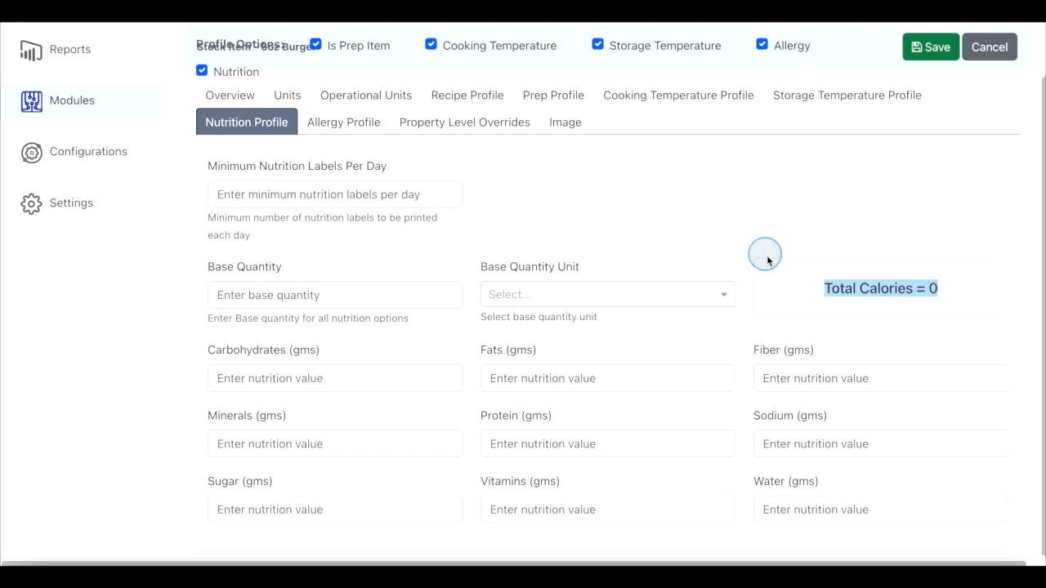
left_click(340, 125)
scroll(350, 300, "down", 1)
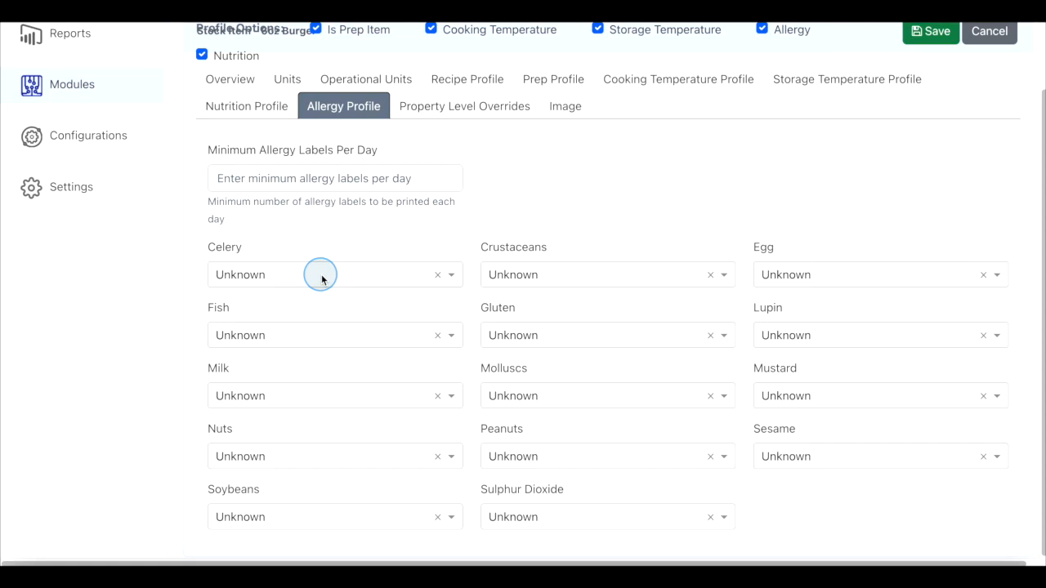
Examine the burger's property level overrides and the properties offered in a blank override form, discarding the form.
left_click(443, 107)
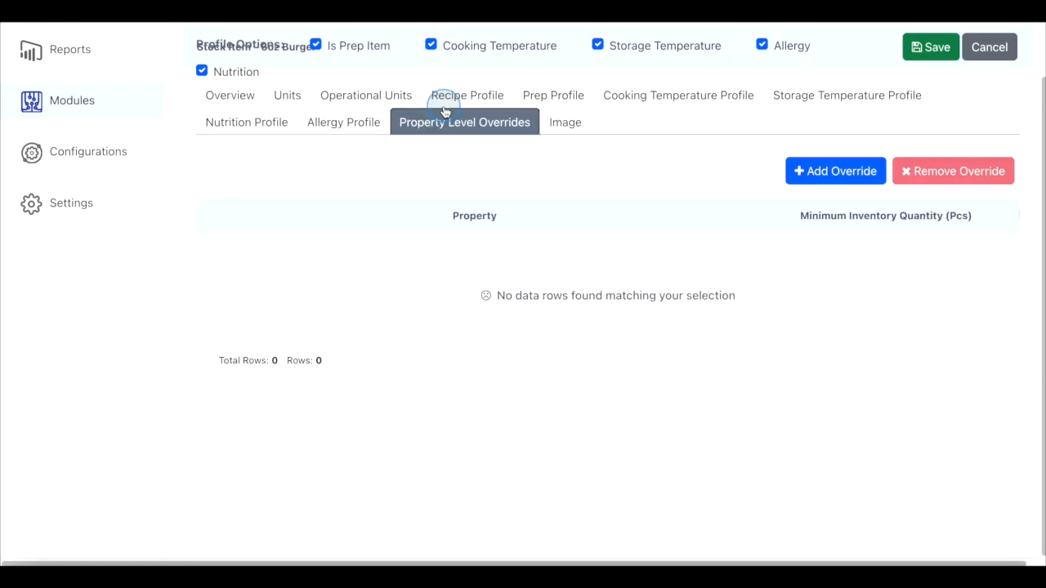
left_click(827, 176)
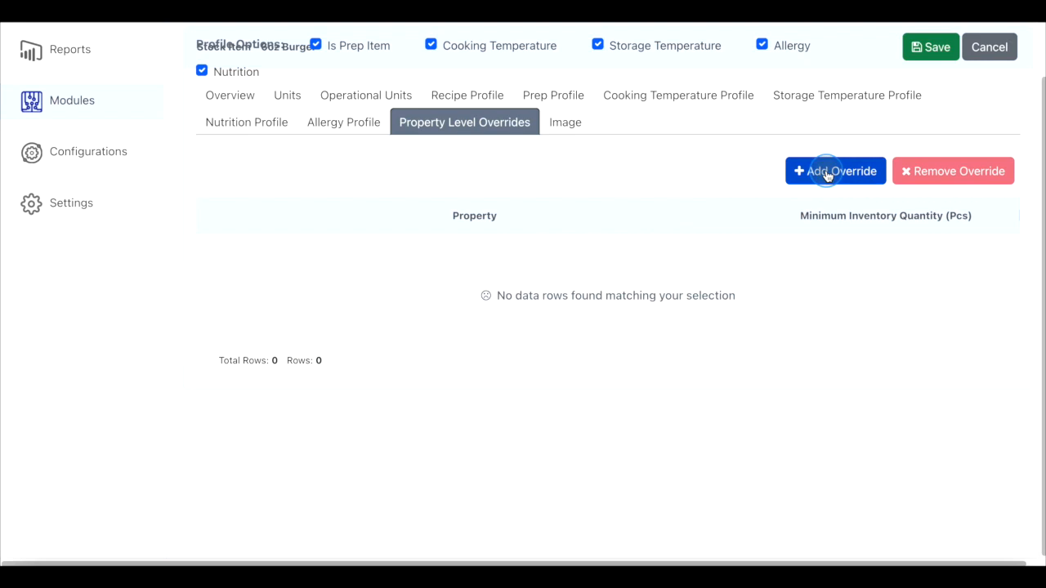
left_click(494, 254)
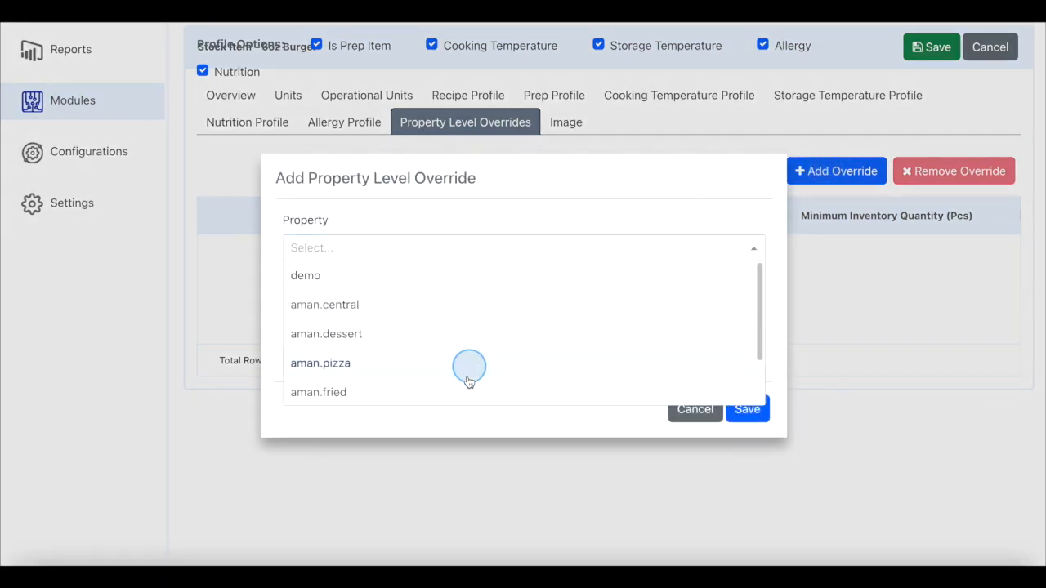
scroll(561, 270, "down", 2)
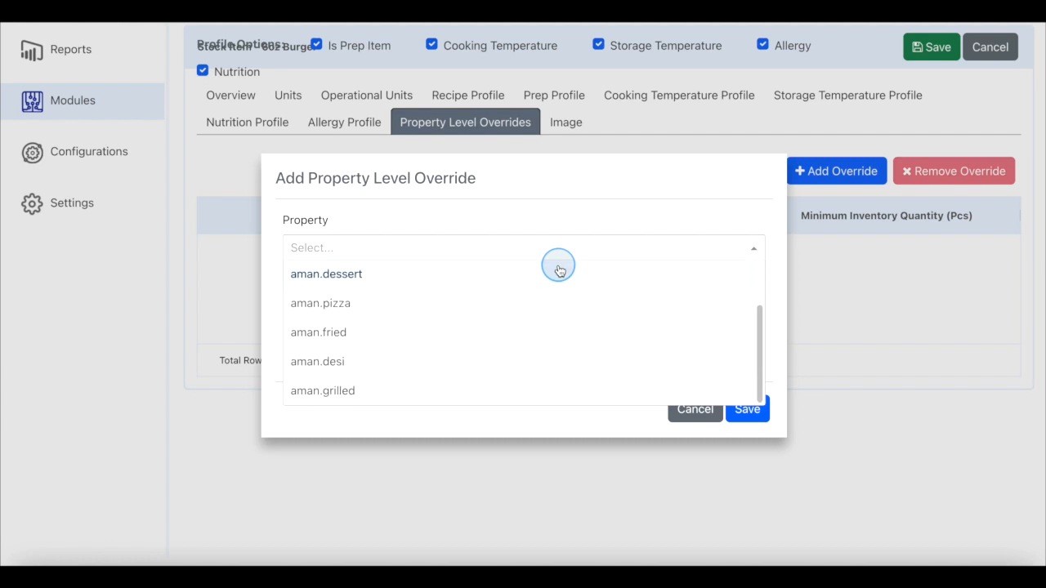
left_click(651, 205)
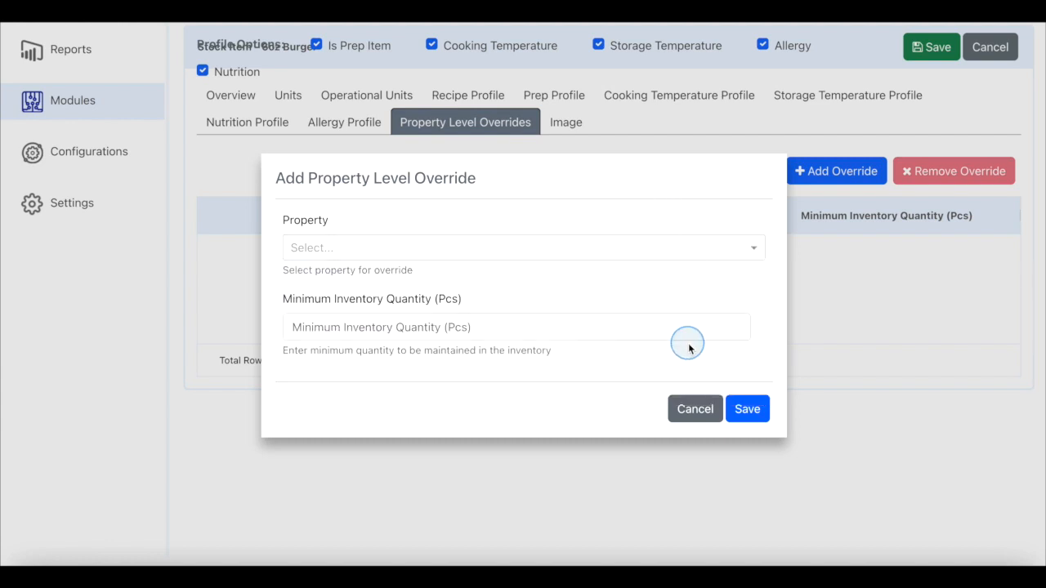
left_click(694, 409)
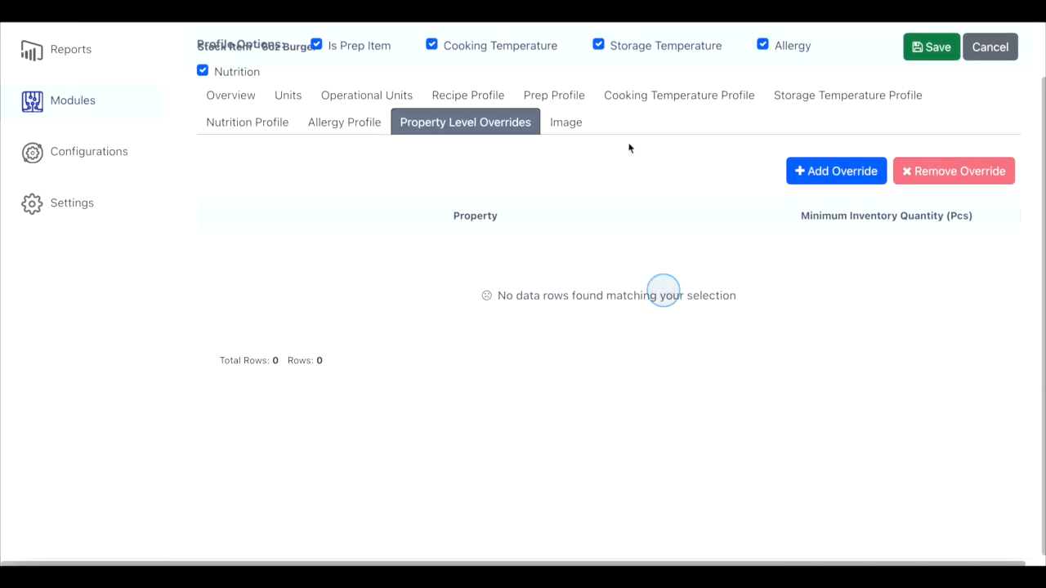
Review the burger's image section and open its image upload dialog.
left_click(570, 123)
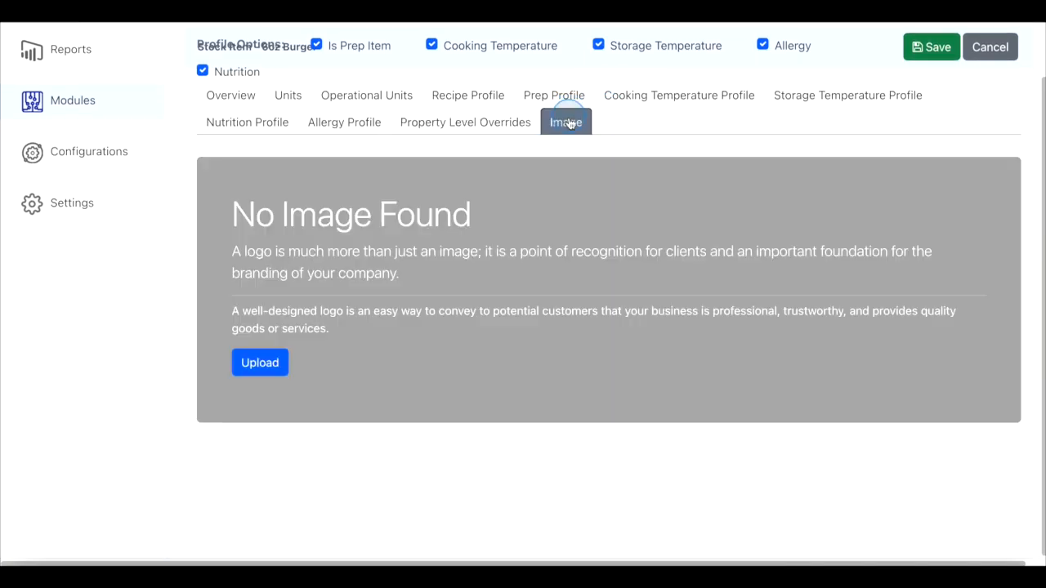
left_click(244, 370)
left_click(312, 309)
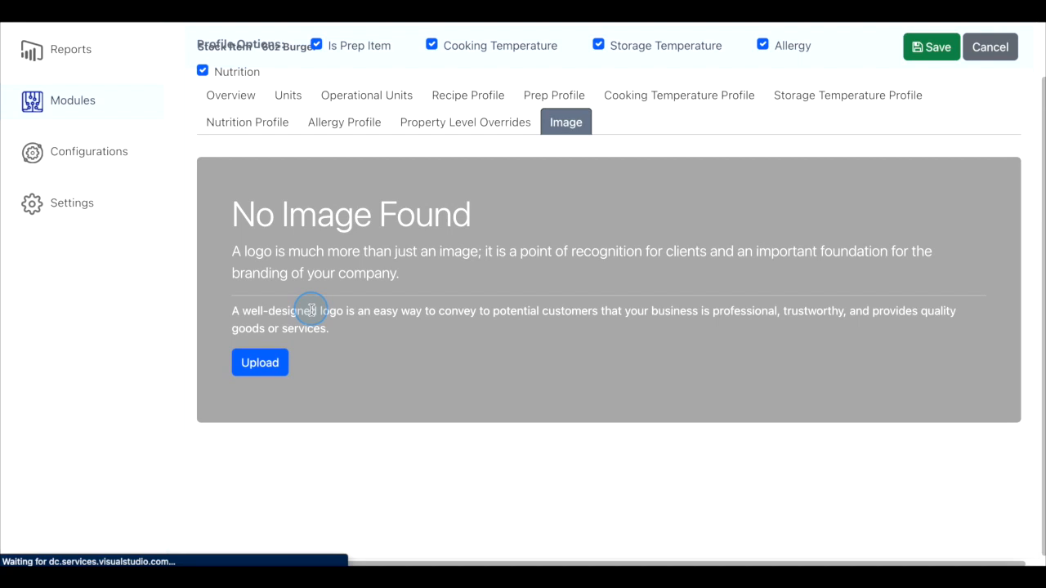
left_click(266, 366)
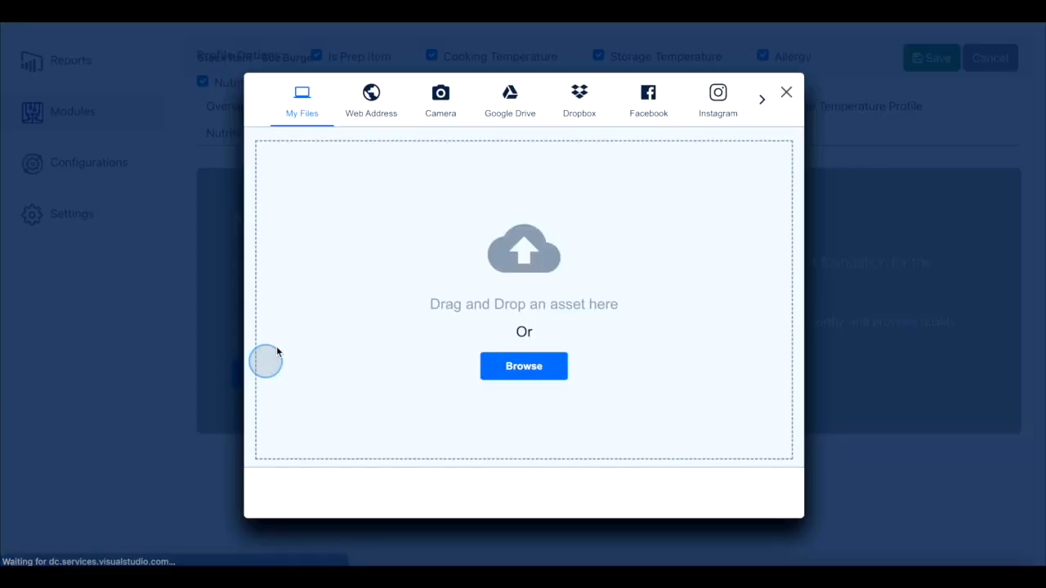